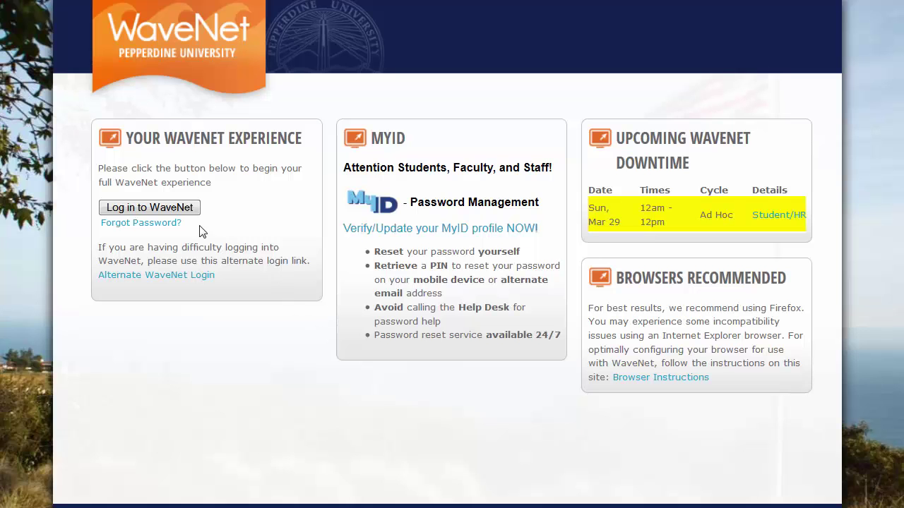
- Sign in to WaveNet with the pre-filled username and password
left_click(187, 206)
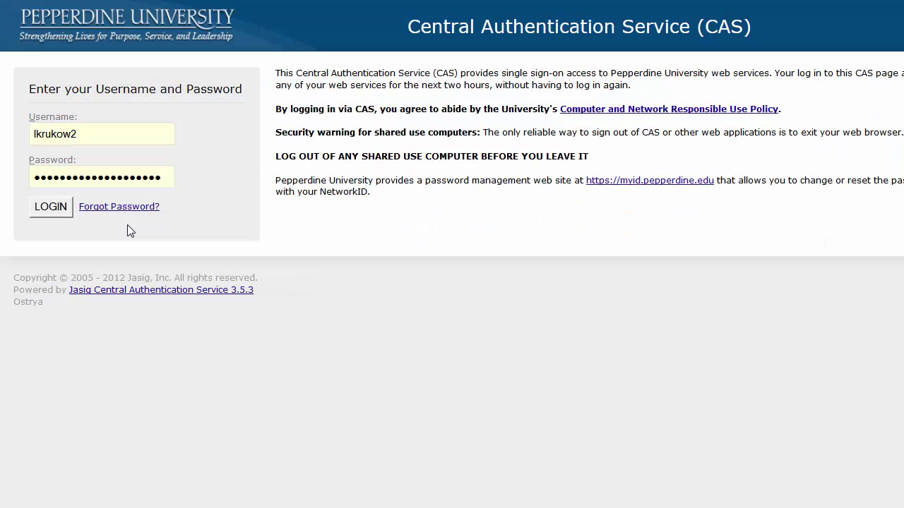
left_click(48, 207)
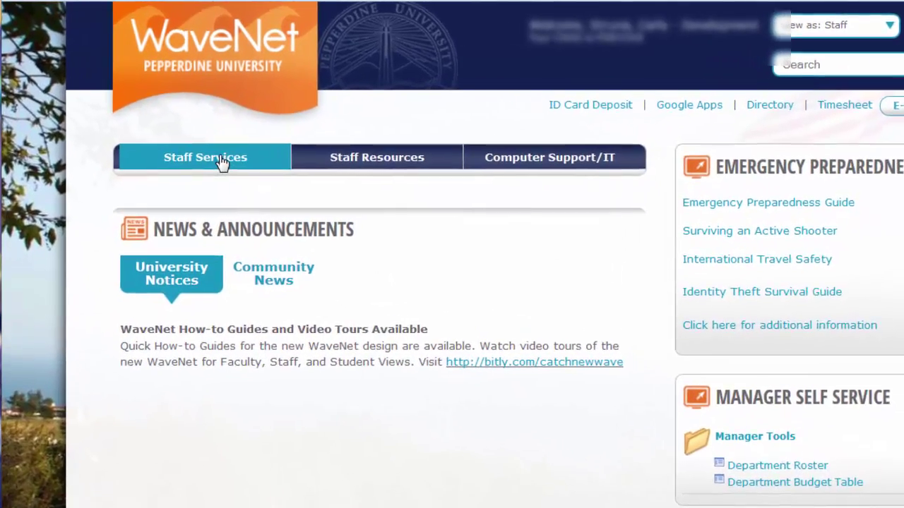
- Go to HR and Student Administration, then Reporting Tools > Query > Query Viewer
left_click(188, 136)
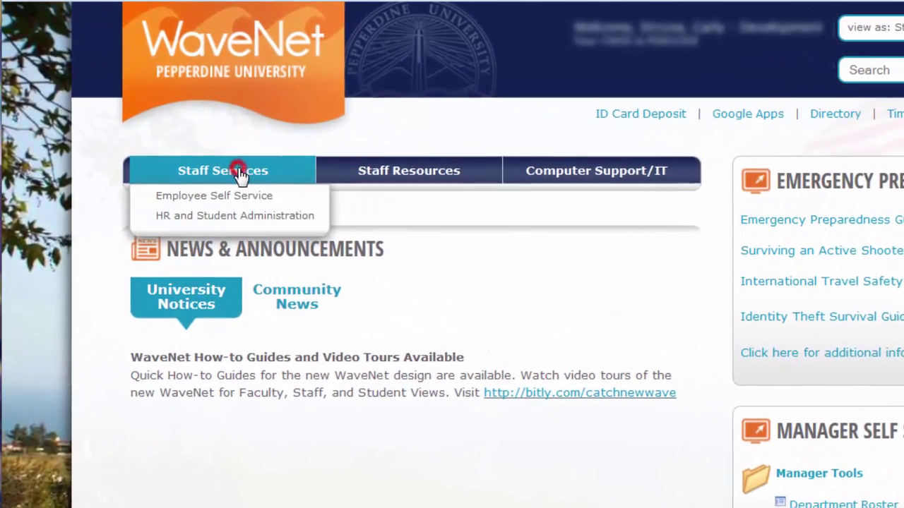
left_click(240, 216)
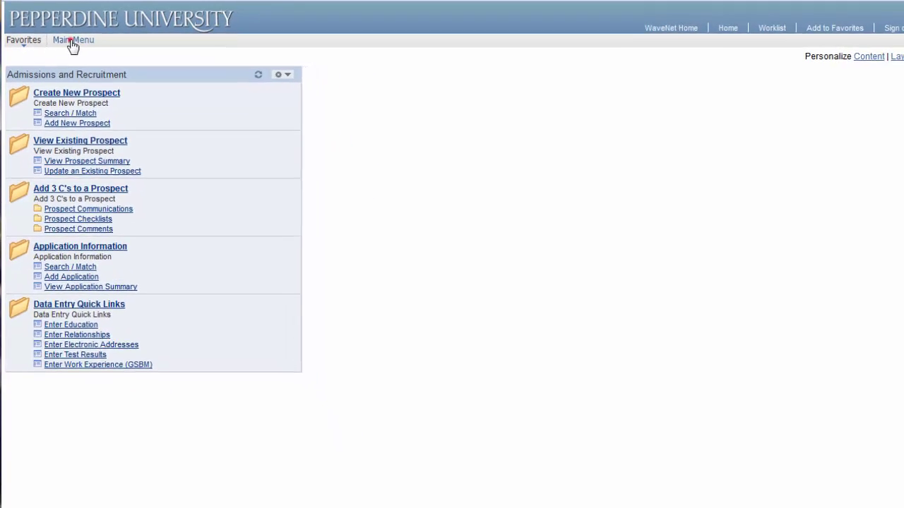
left_click(92, 51)
left_click(152, 500)
left_click(153, 500)
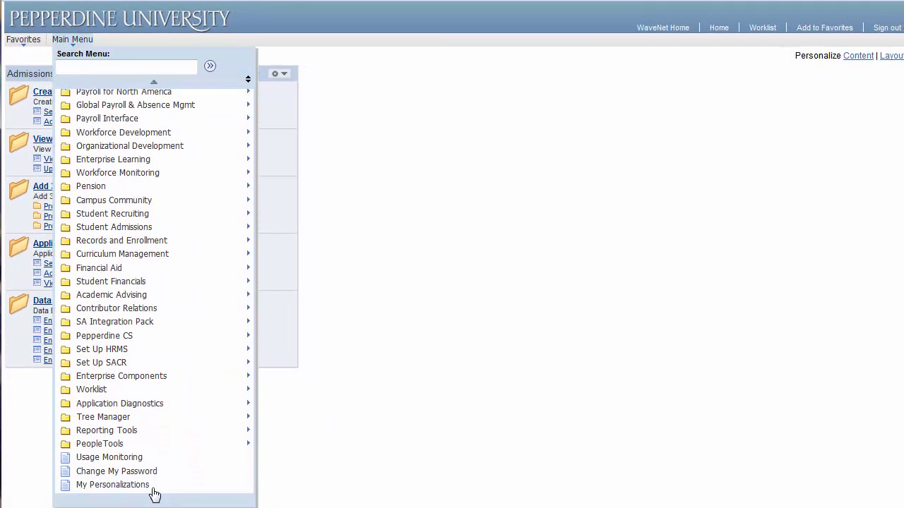
left_click(150, 427)
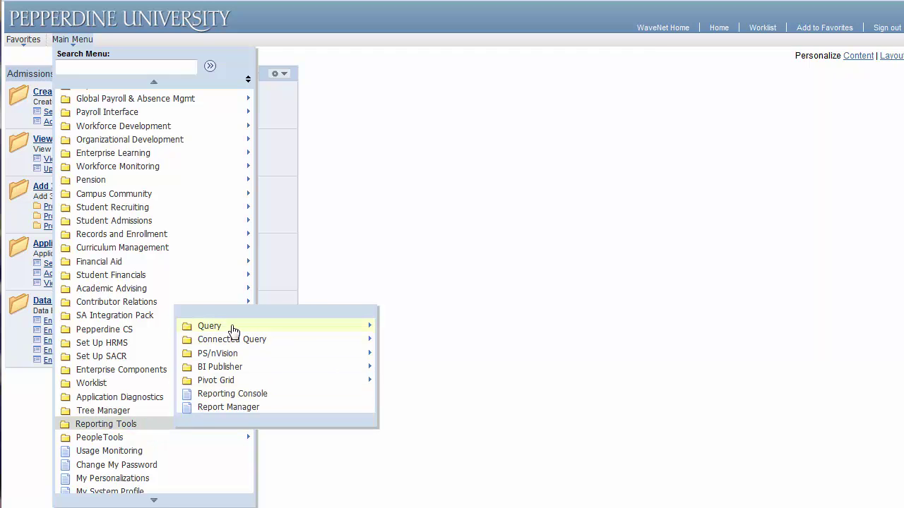
left_click(232, 327)
left_click(329, 353)
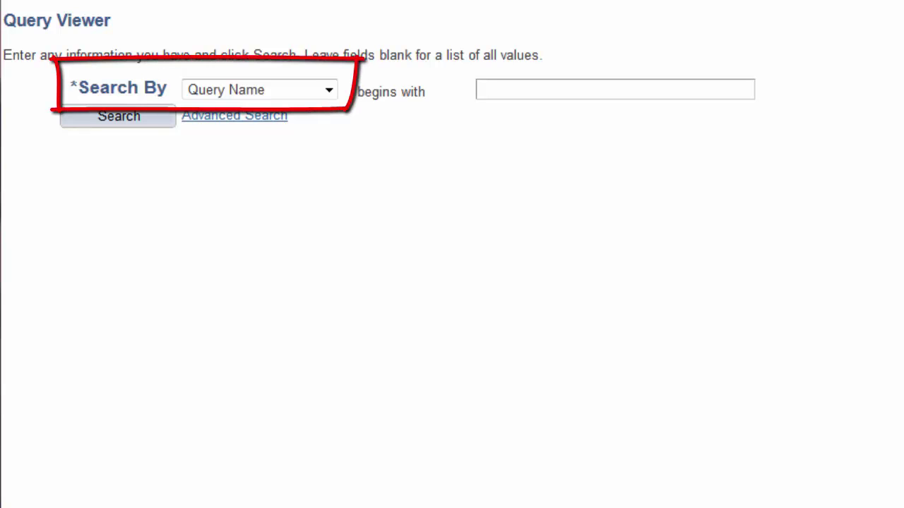
left_click(326, 85)
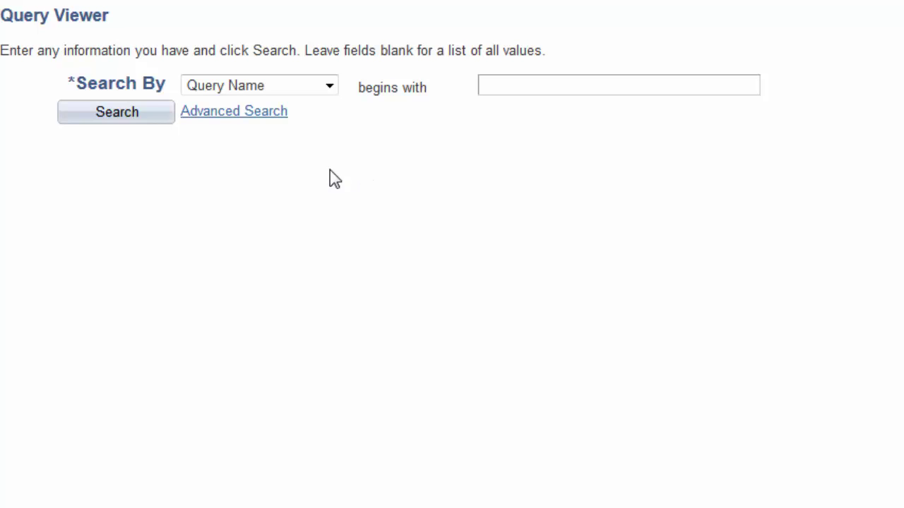
- List all queries with a blank search, show 100 per page, page to 201–300, return to first
left_click(149, 117)
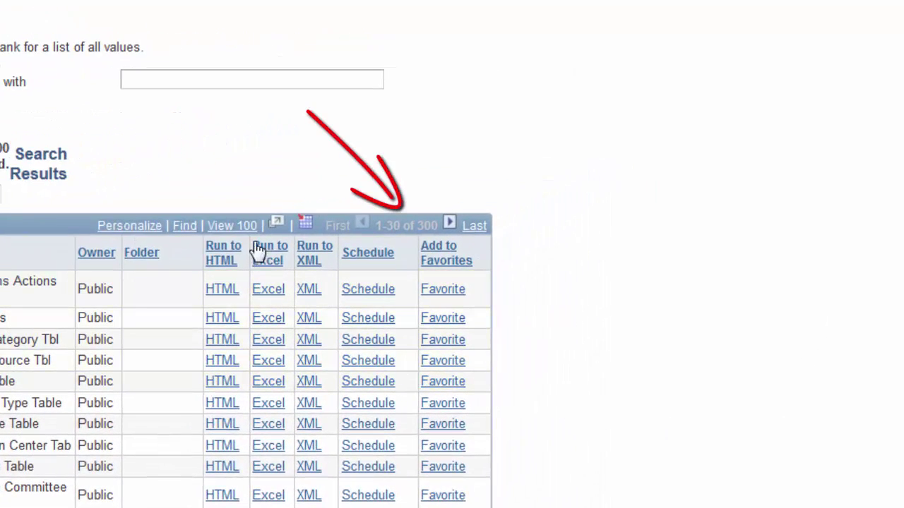
left_click(240, 228)
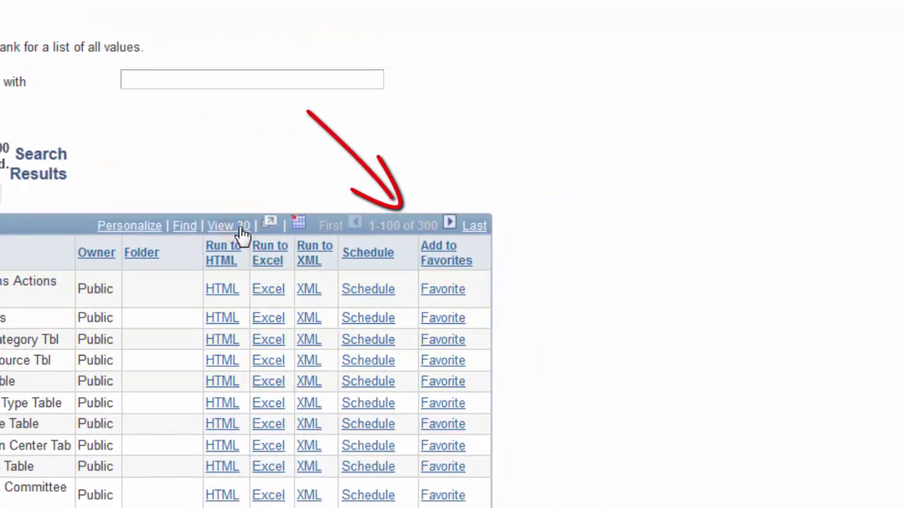
left_click(450, 224)
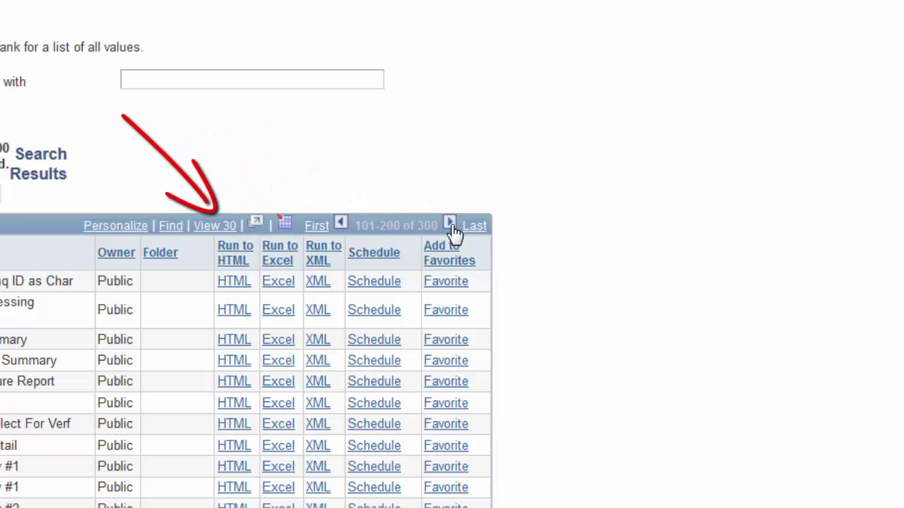
left_click(449, 224)
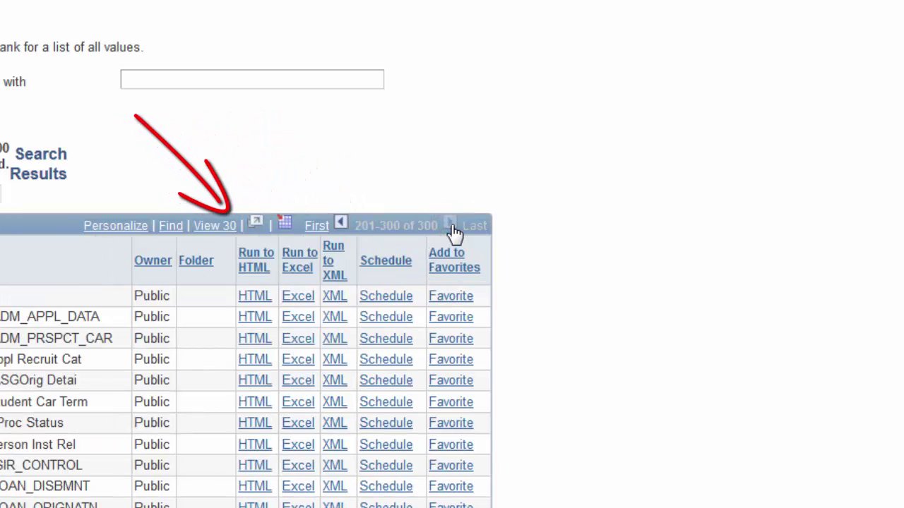
left_click(318, 227)
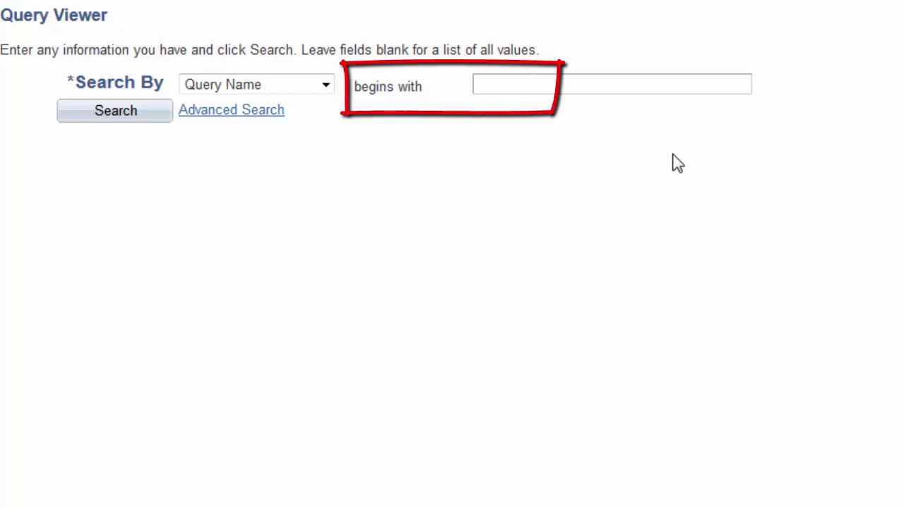
- Search names beginning with SPP, then retry as %SPP and scroll the matches
left_click(537, 85)
type("spp")
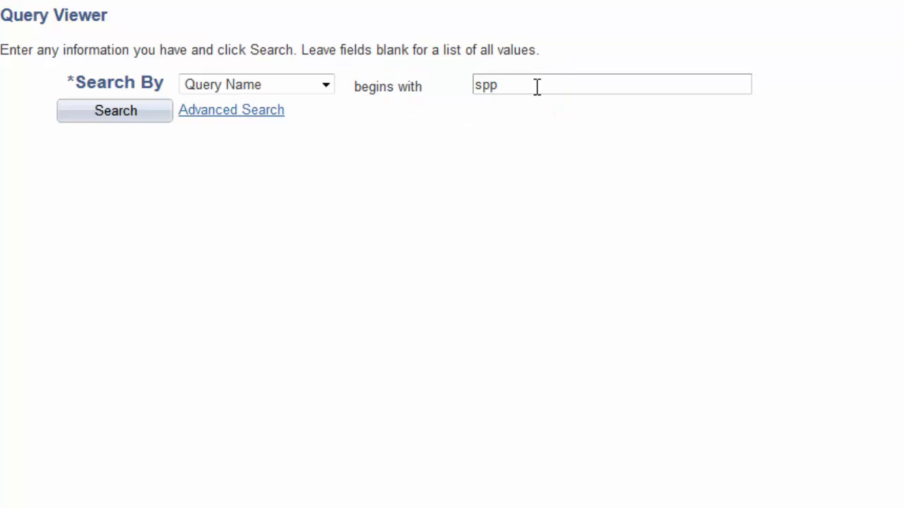
key("Return")
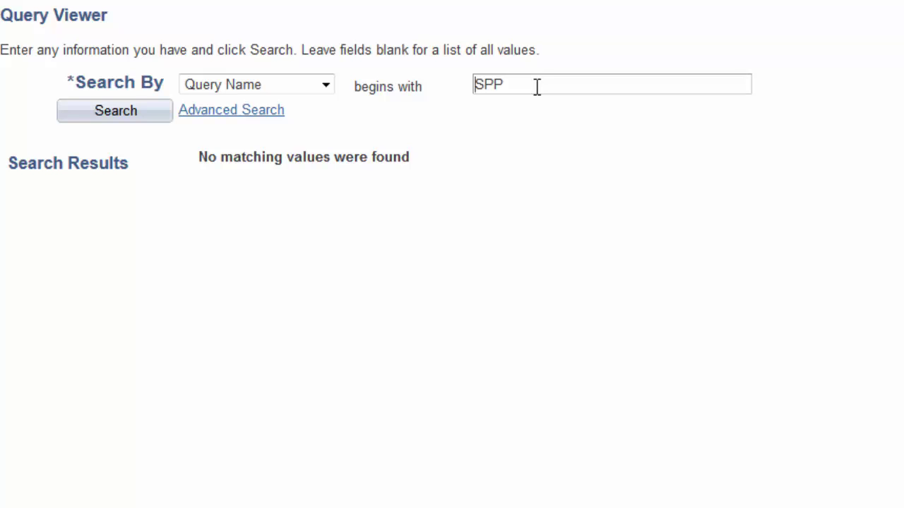
type("%")
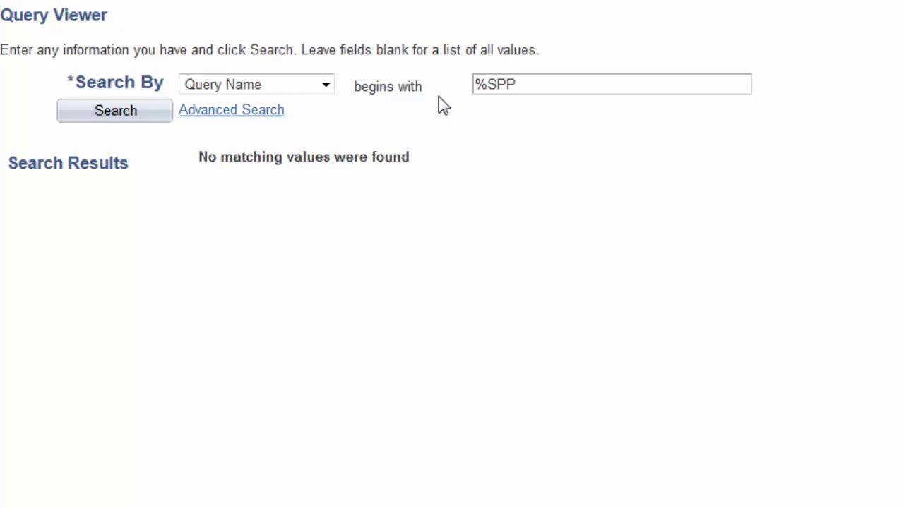
left_click(160, 111)
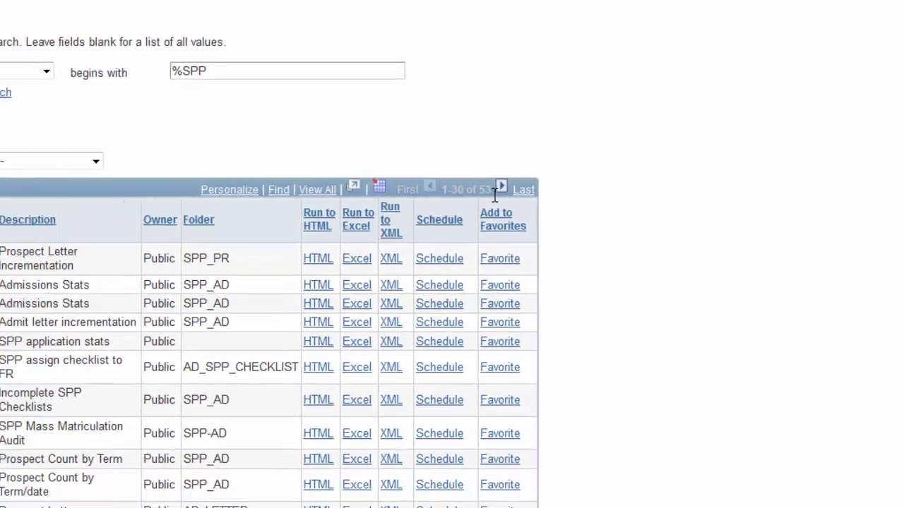
scroll(545, 177, "down", 9)
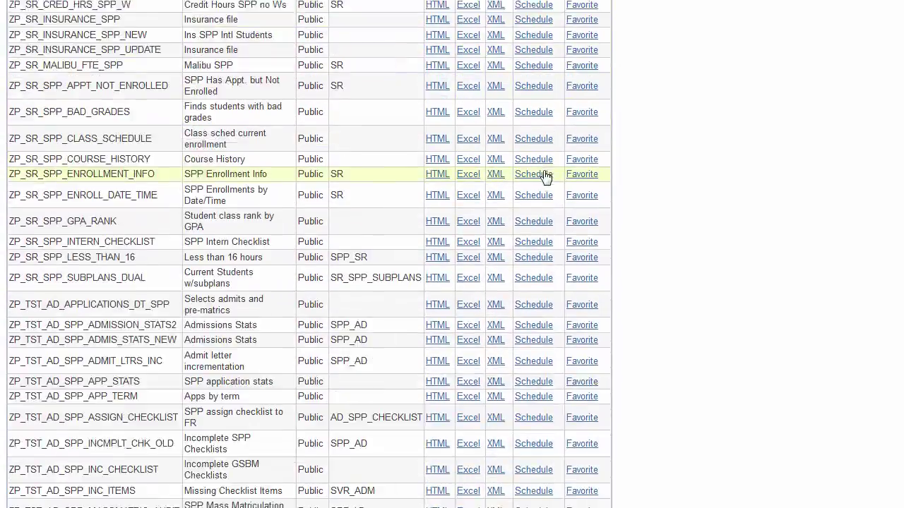
scroll(545, 176, "down", 2)
scroll(530, 194, "up", 10)
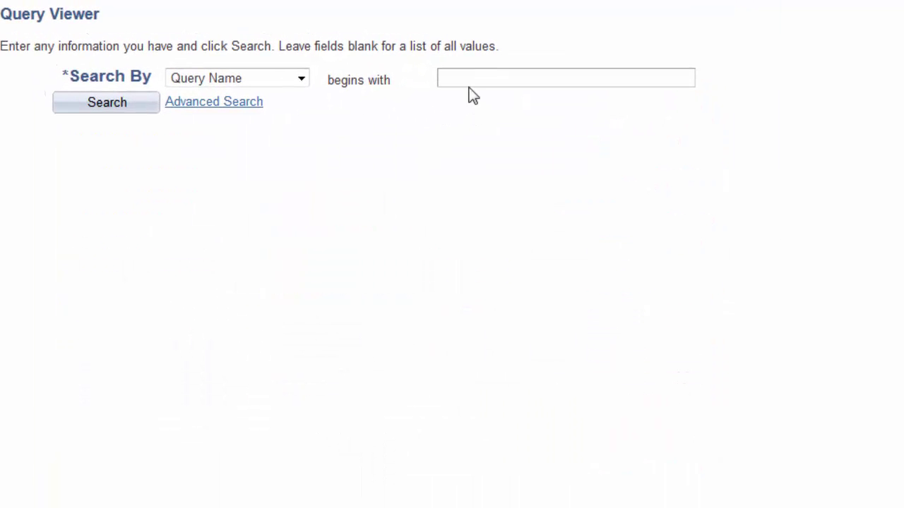
- Search names beginning with ZP, show 100 per page, and page to results 201–300
left_click(465, 76)
type("zp")
key("Return")
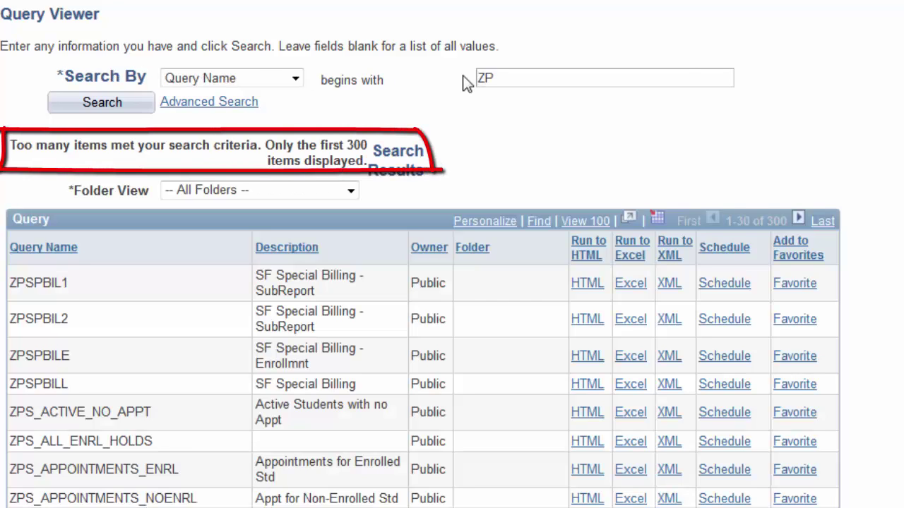
left_click(575, 224)
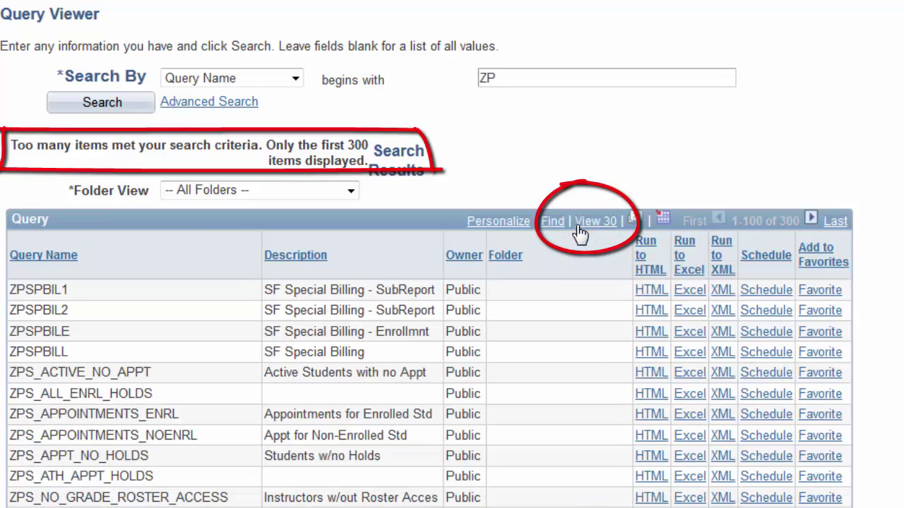
left_click(812, 221)
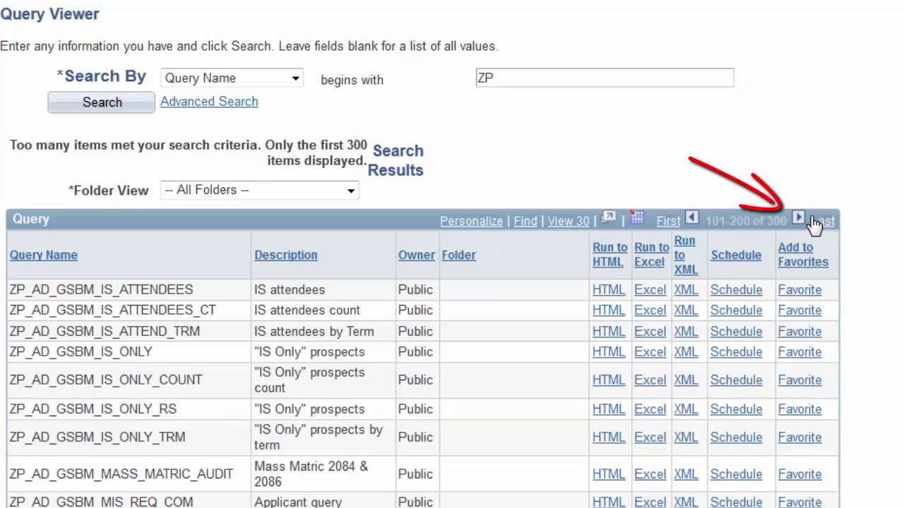
left_click(799, 221)
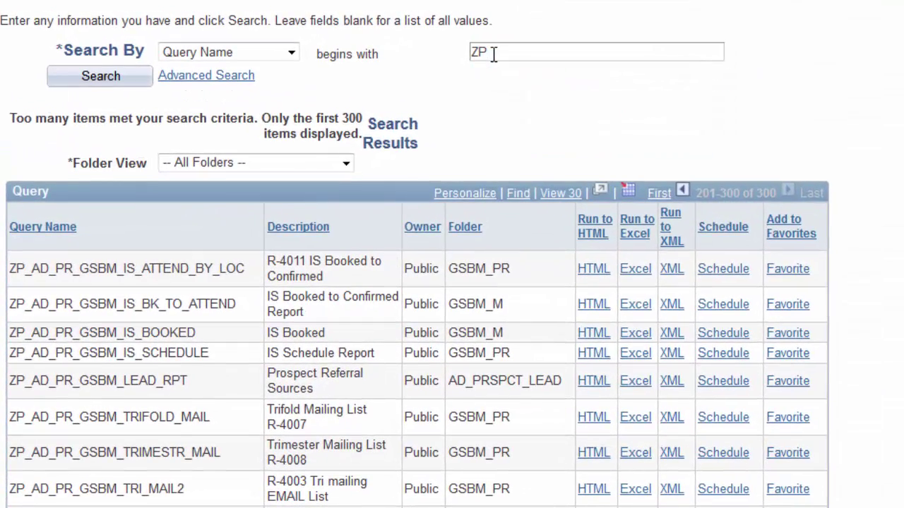
- Refine the ZP search from ZP%SEAVER to ZP%SVR, then to ZP%SVR%GRAD
type("%seaver")
key("Return")
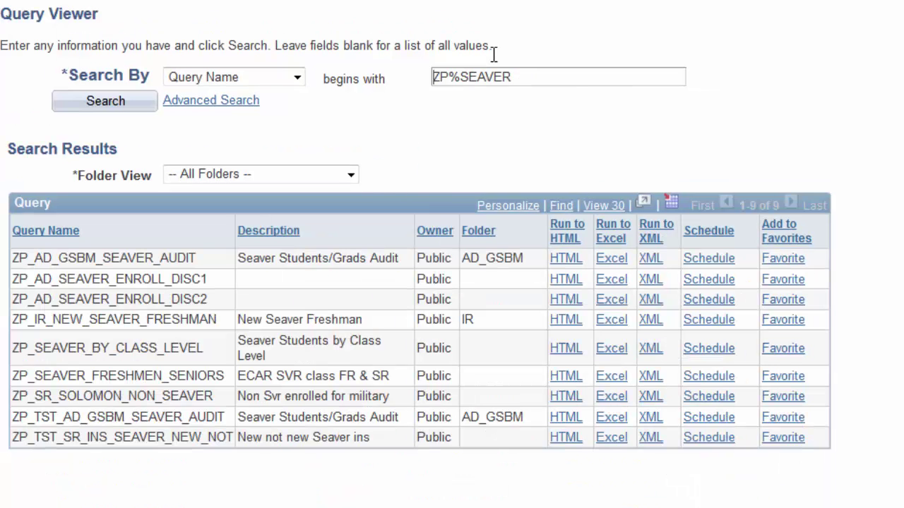
left_click(520, 71)
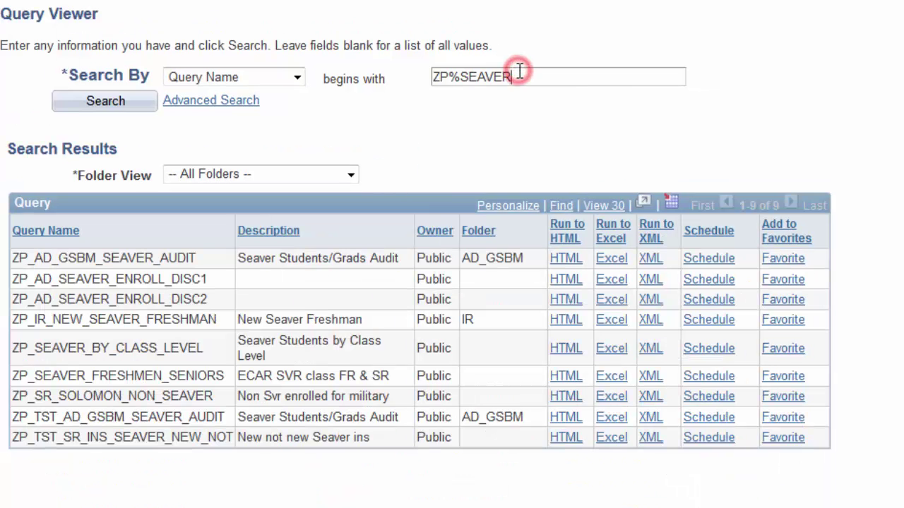
key("BackSpace")
key("BackSpace")
key("BackSpace")
key("BackSpace")
key("BackSpace")
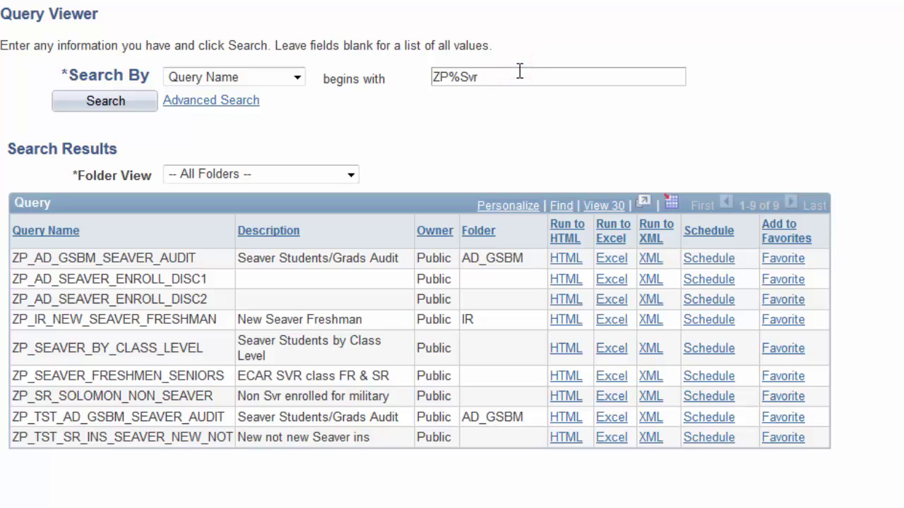
key("Return")
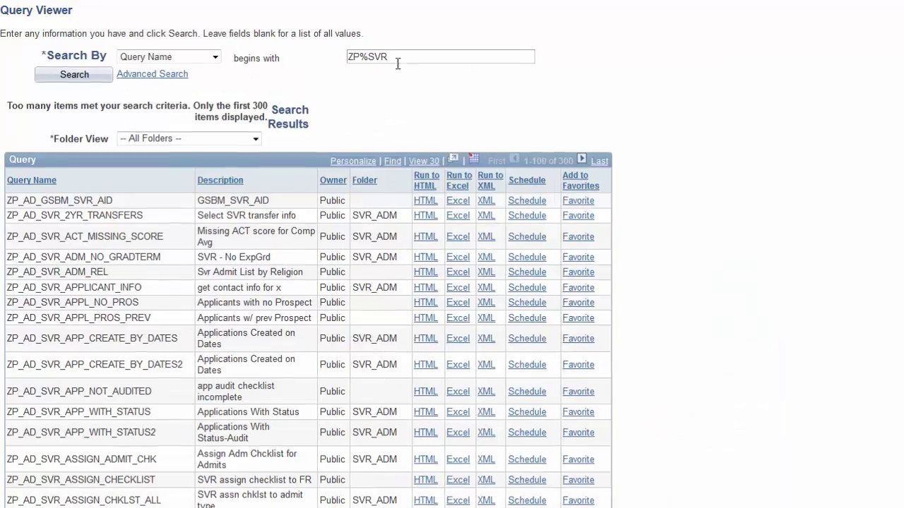
left_click(397, 62)
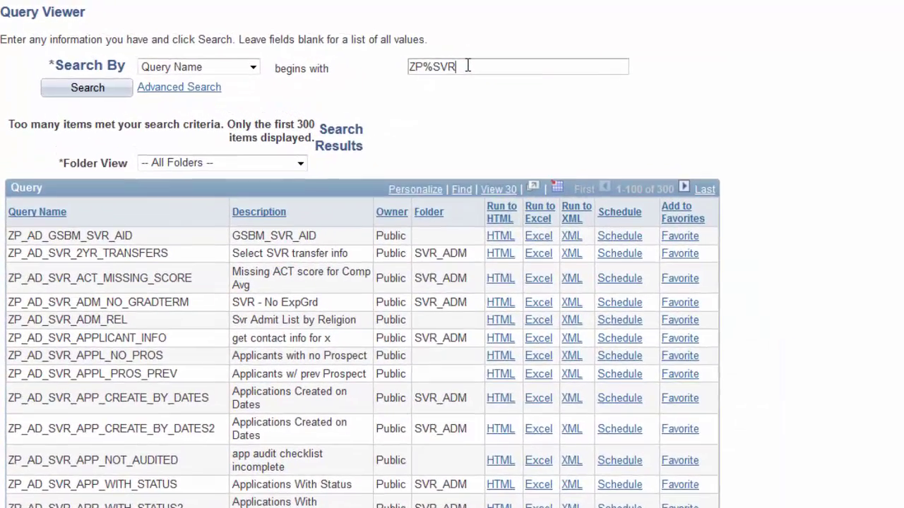
type("%")
key("Return")
type("grad")
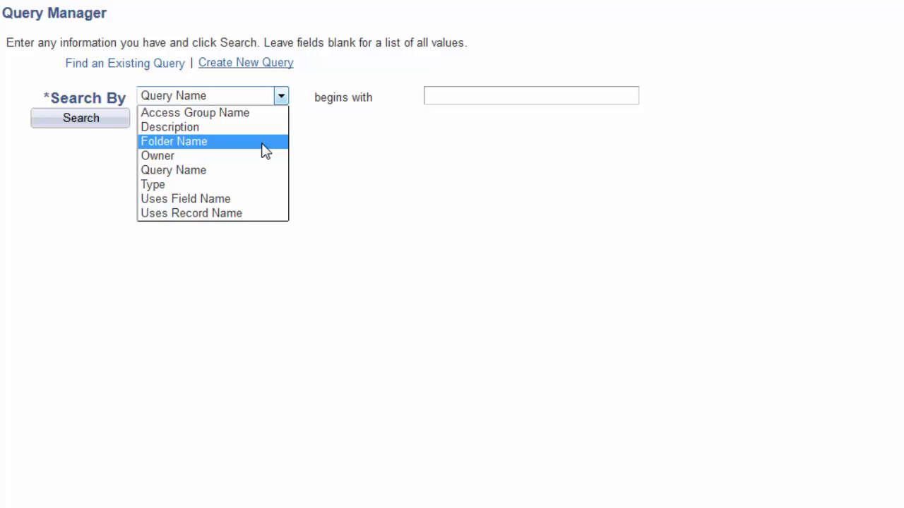
- Search %SCHOOL by Description instead of Query Name and filter results to the SVR_ADM folder
left_click(448, 99)
type("%s")
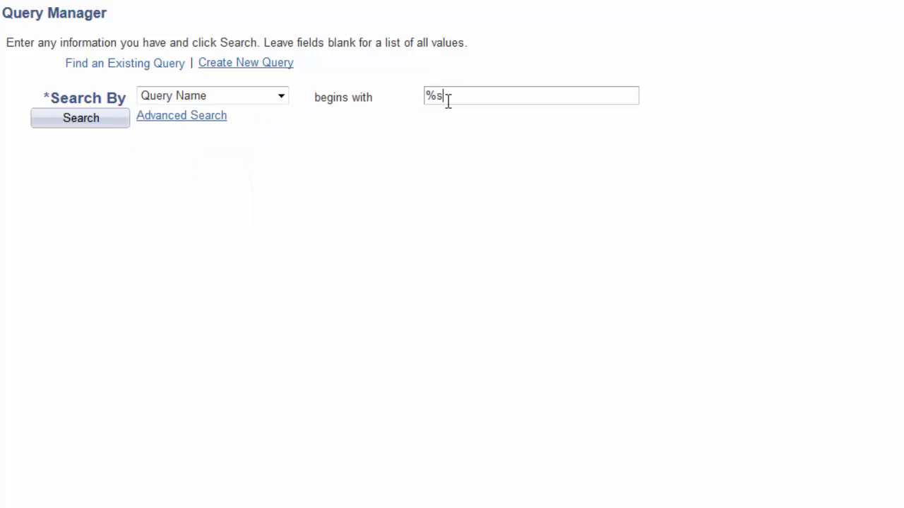
type("chool")
key("Return")
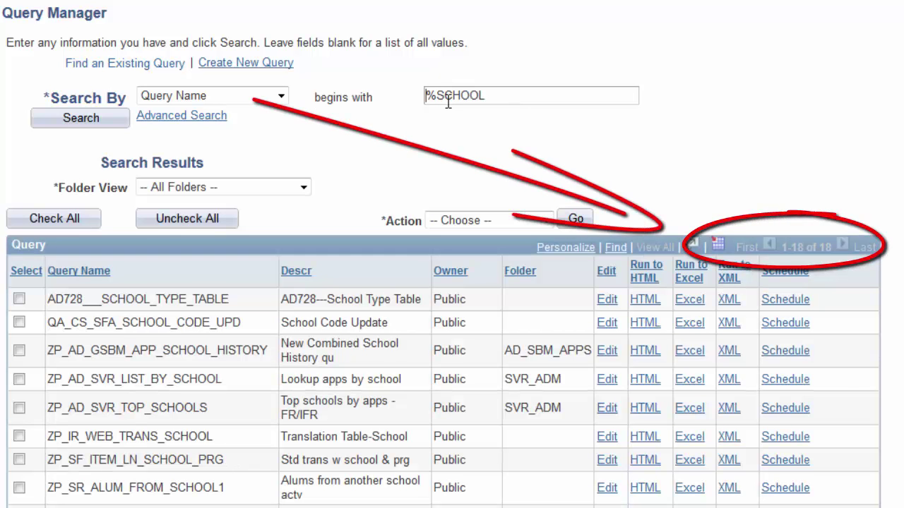
left_click(212, 96)
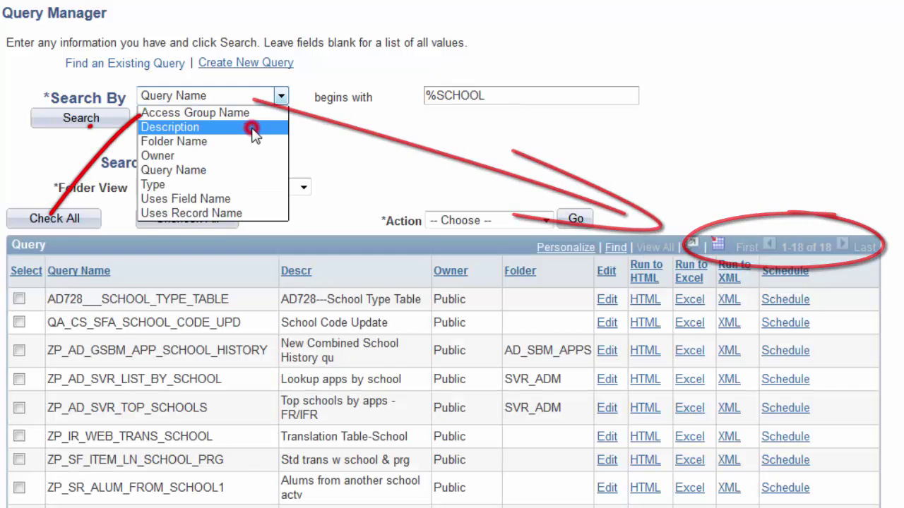
left_click(252, 126)
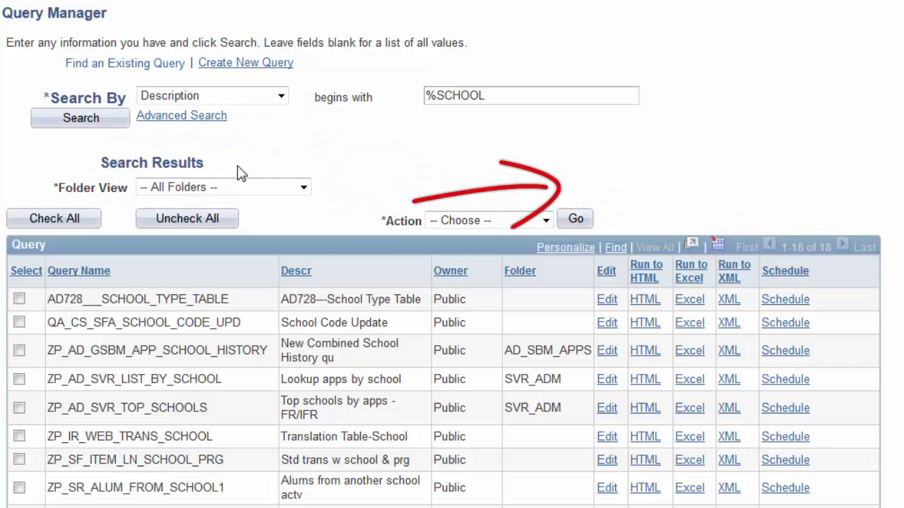
left_click(83, 119)
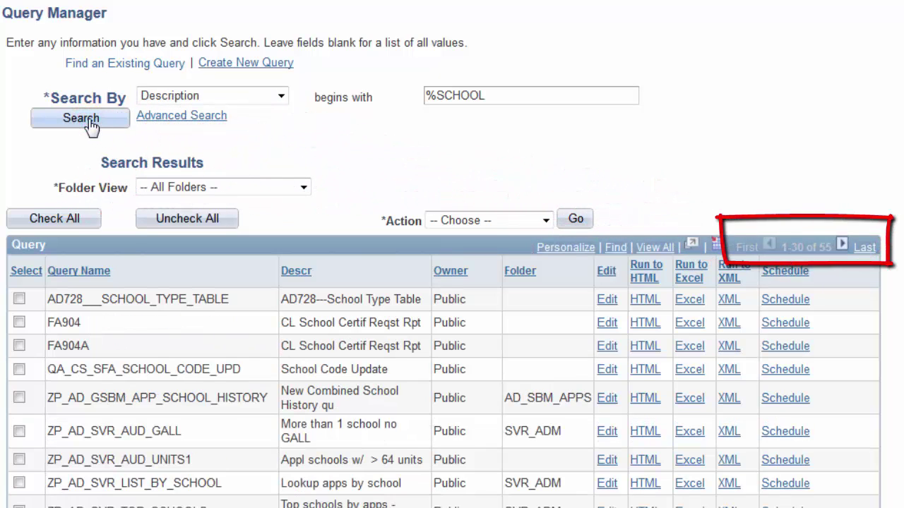
left_click(295, 187)
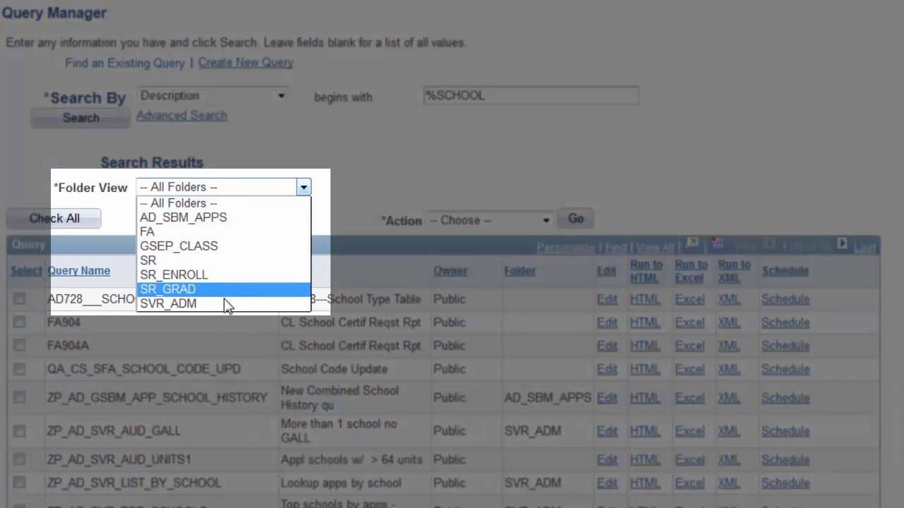
left_click(224, 302)
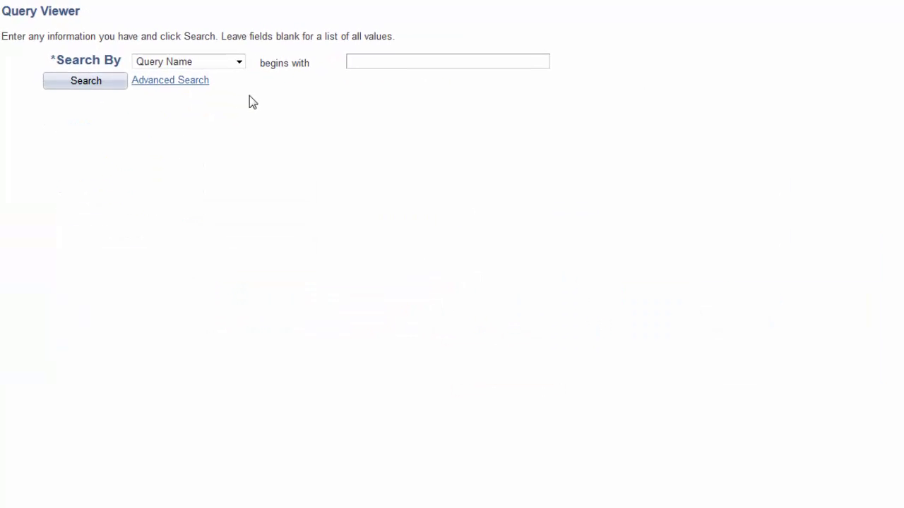
- Search by Uses Record Name for %CREDIT and limit results to the SF_GSBM folder
left_click(240, 62)
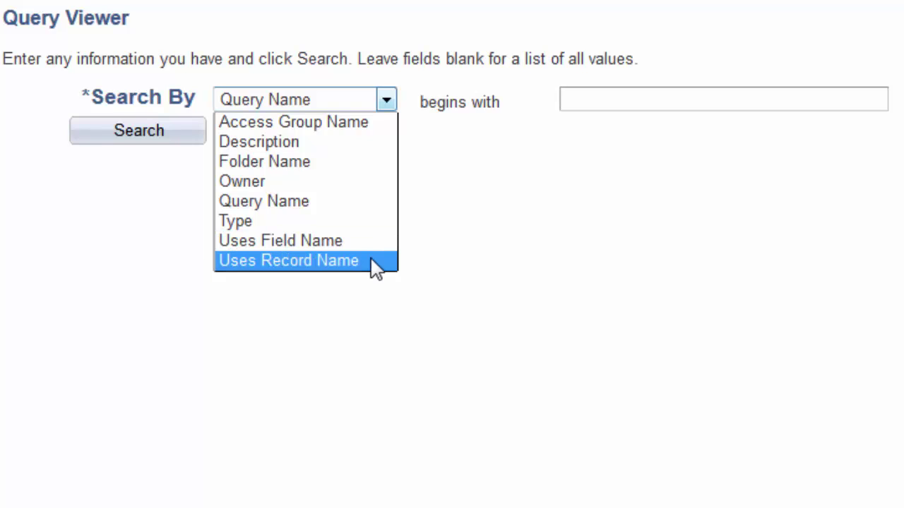
left_click(376, 268)
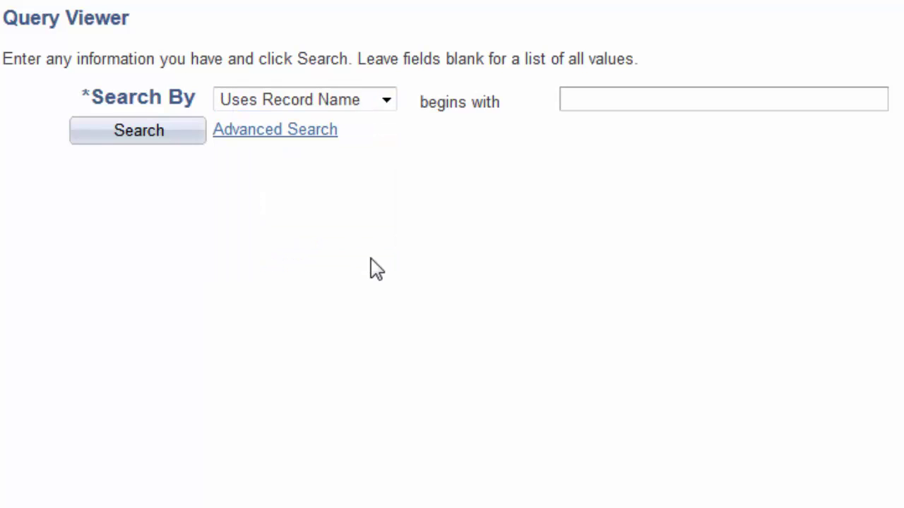
left_click(588, 100)
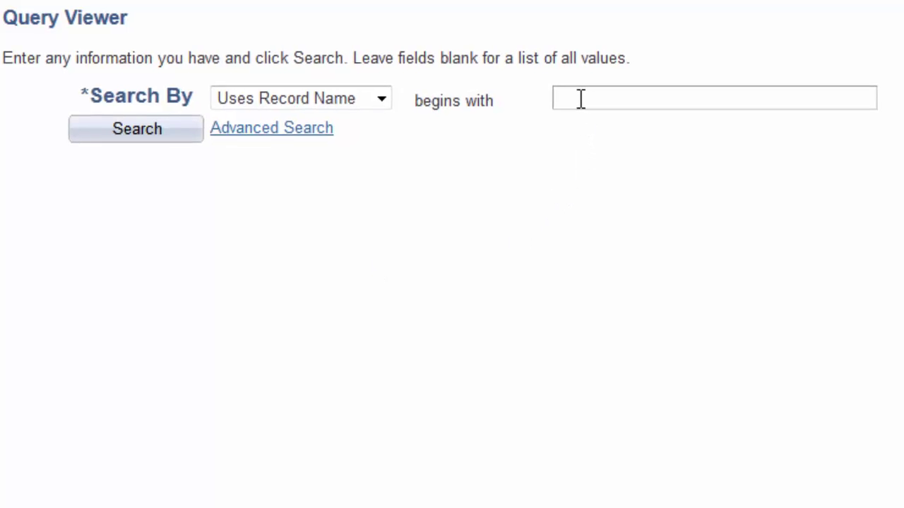
type("%cle")
type("dit")
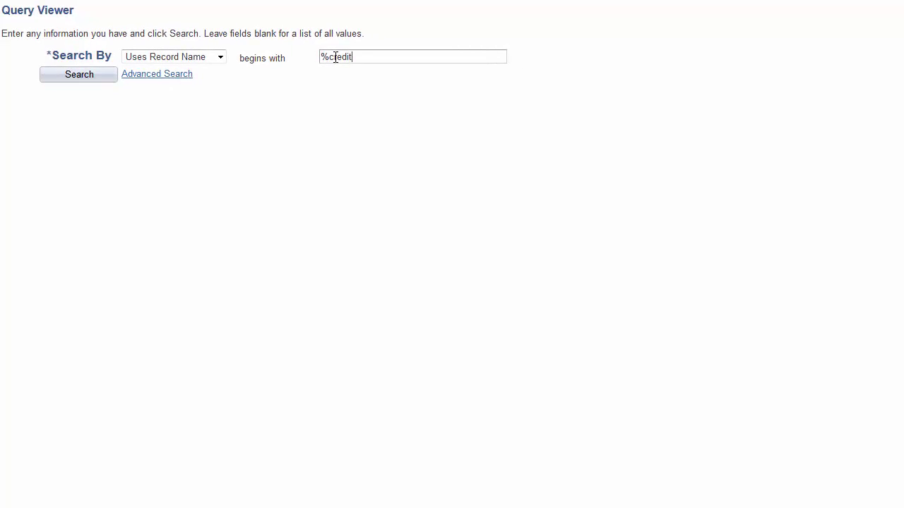
key("Return")
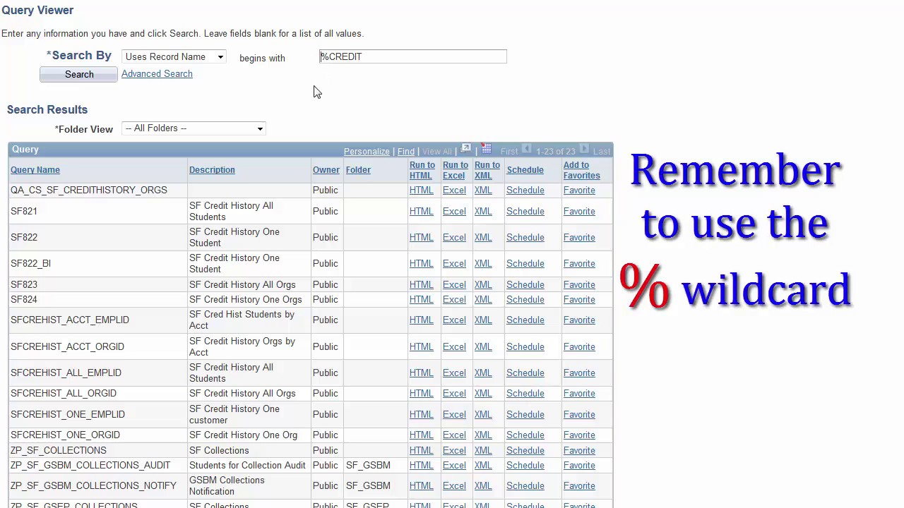
left_click(260, 129)
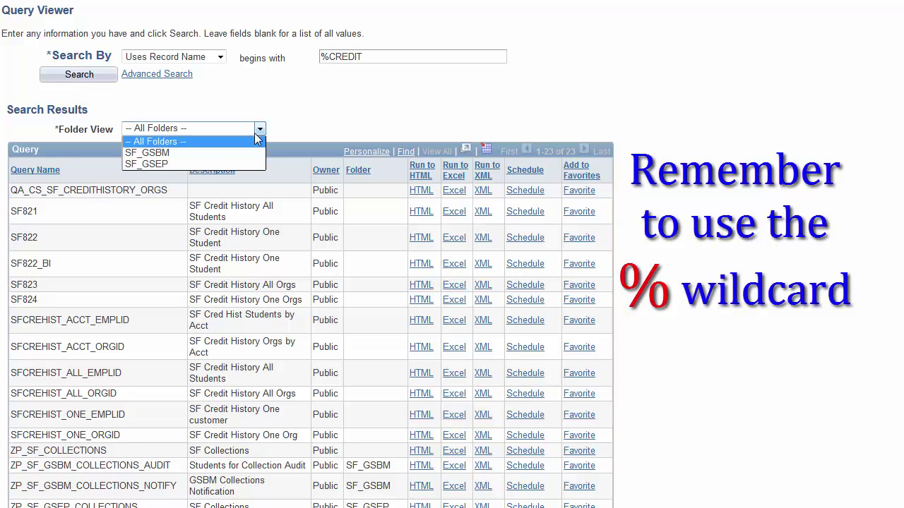
left_click(237, 152)
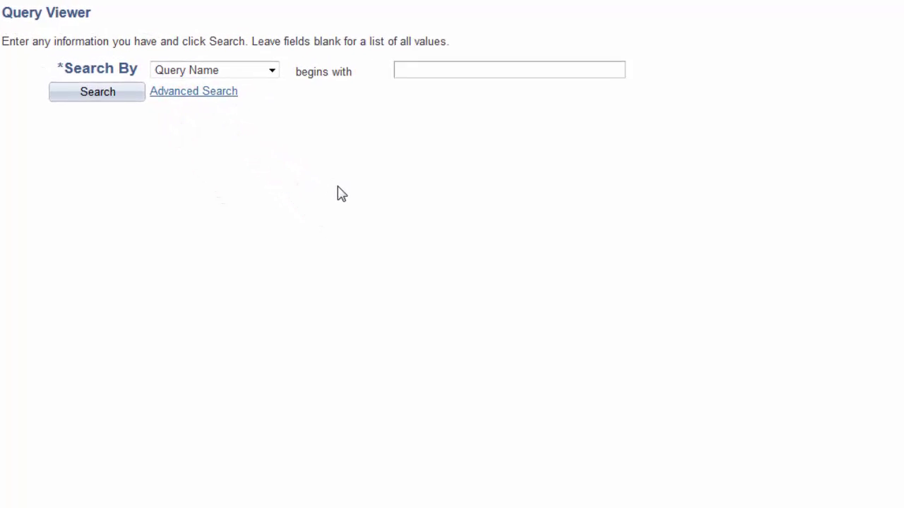
- Switch to Advanced Search and set Query Name and Description operators to 'contains'
left_click(249, 106)
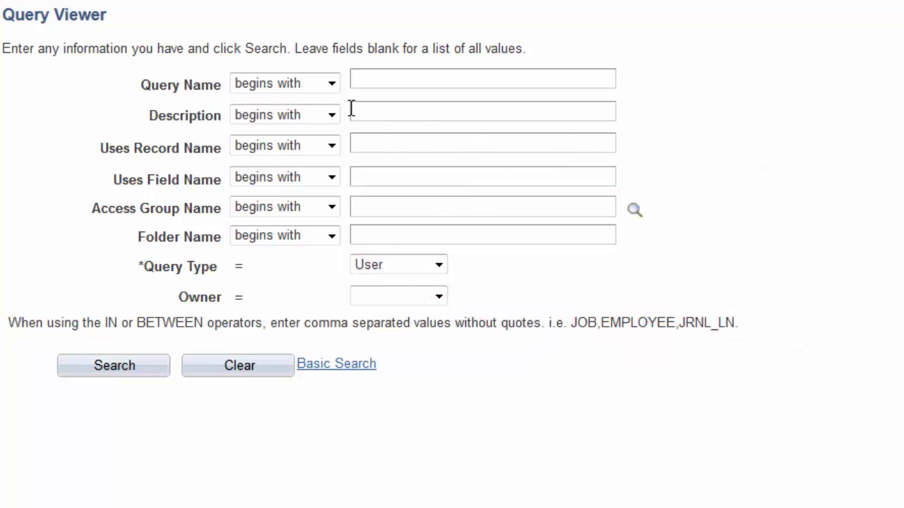
left_click(330, 86)
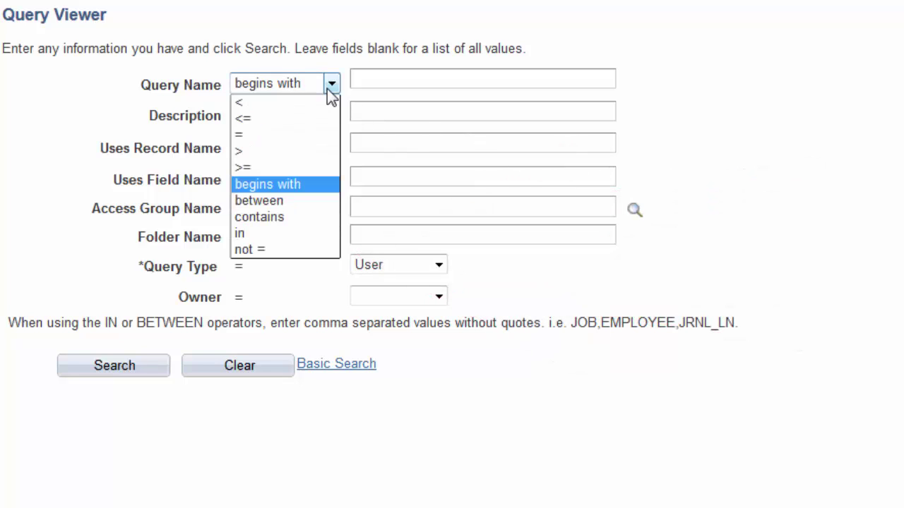
left_click(300, 222)
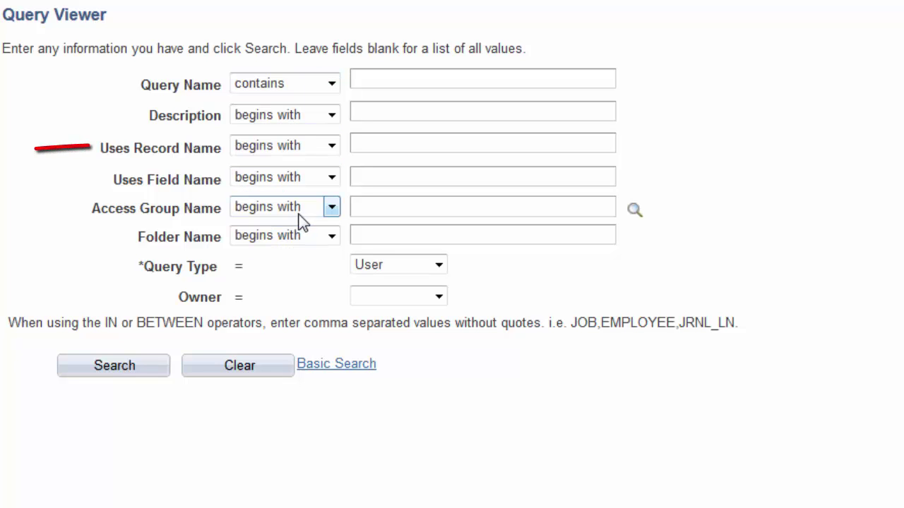
left_click(331, 117)
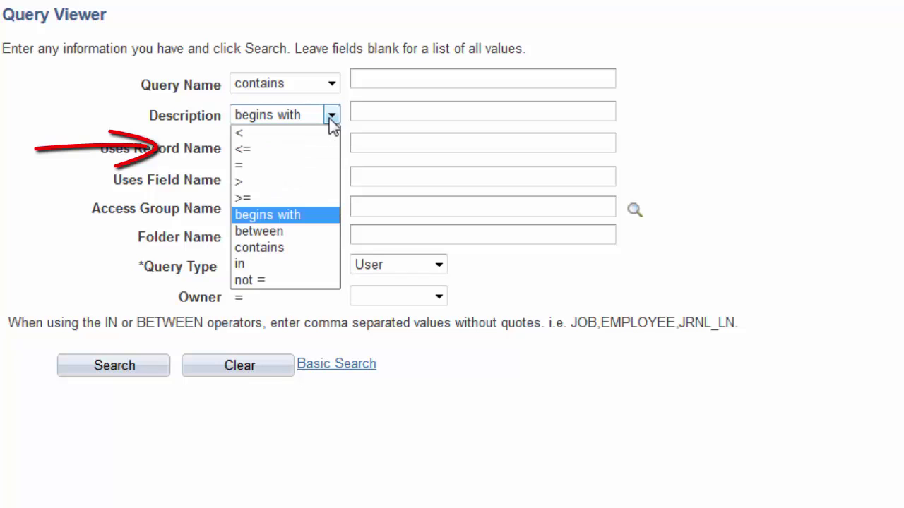
left_click(315, 248)
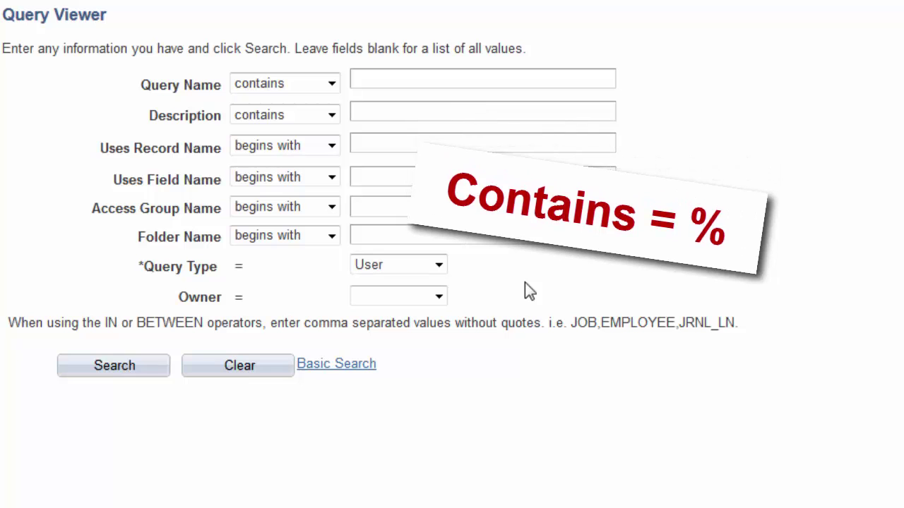
- Enter SVR in Query Name and run the advanced search with FEE in Description
left_click(390, 79)
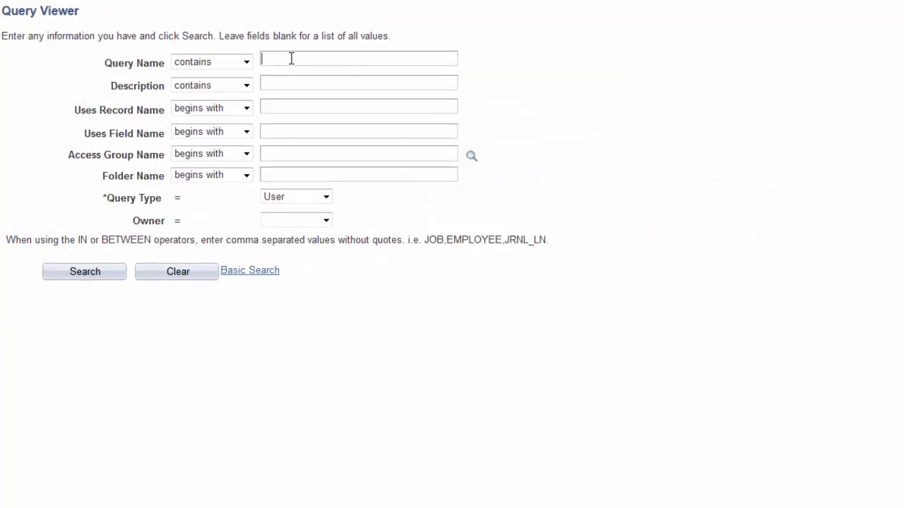
type("sv")
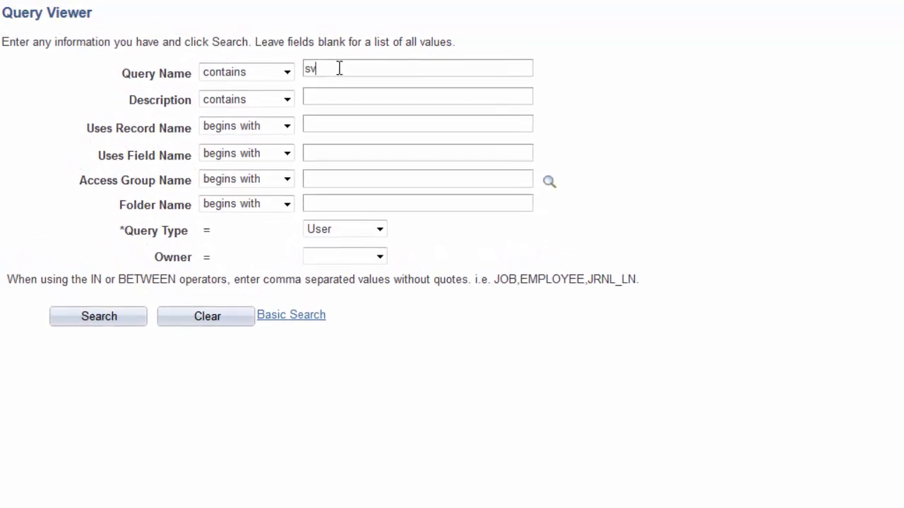
type("r")
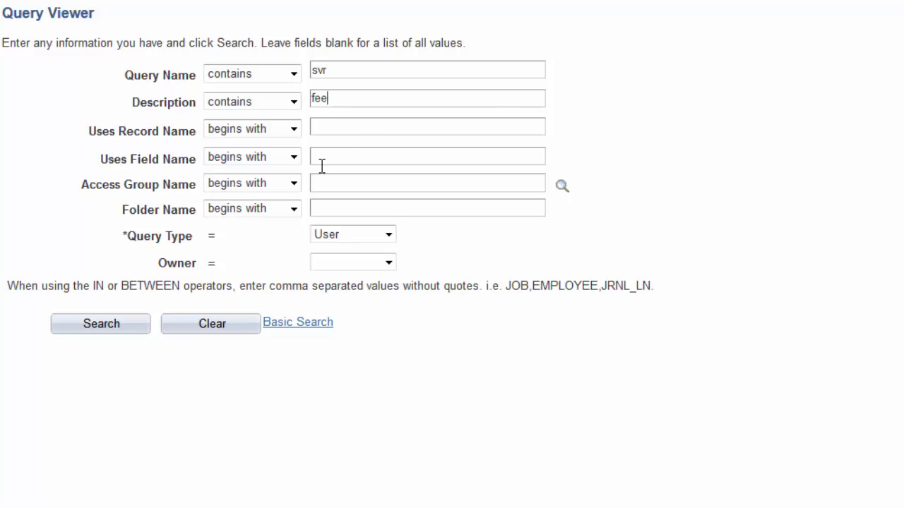
left_click(99, 326)
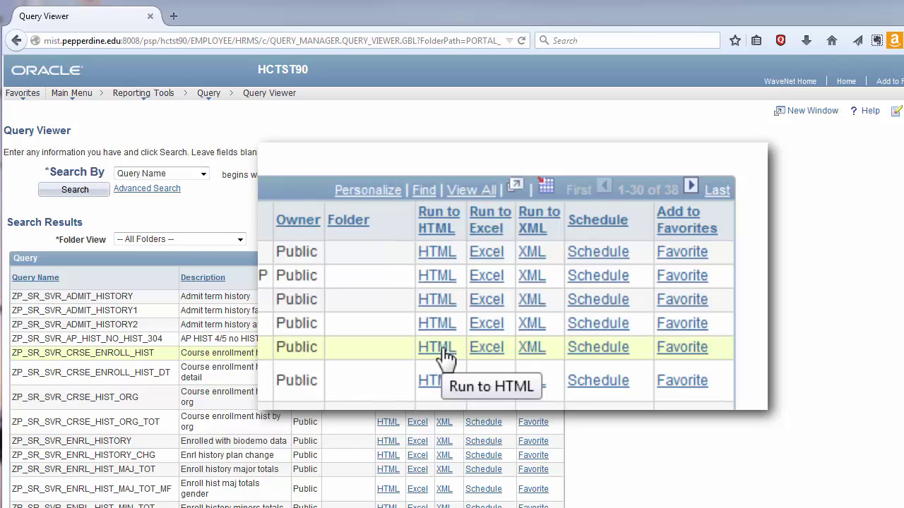
- Run ZP_SR_SVR_CRSE_ENROLL_HIST to HTML with Term 2144 and % wildcards for the other prompts
left_click(439, 349)
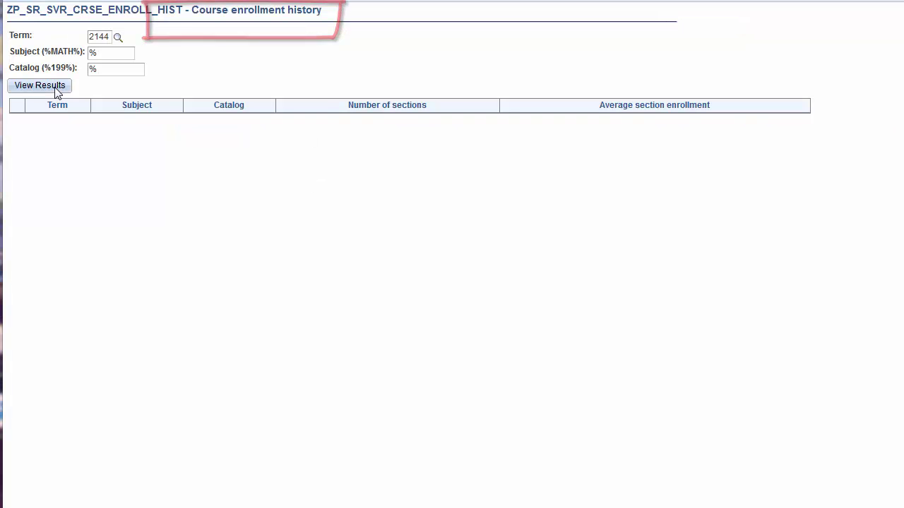
left_click(57, 140)
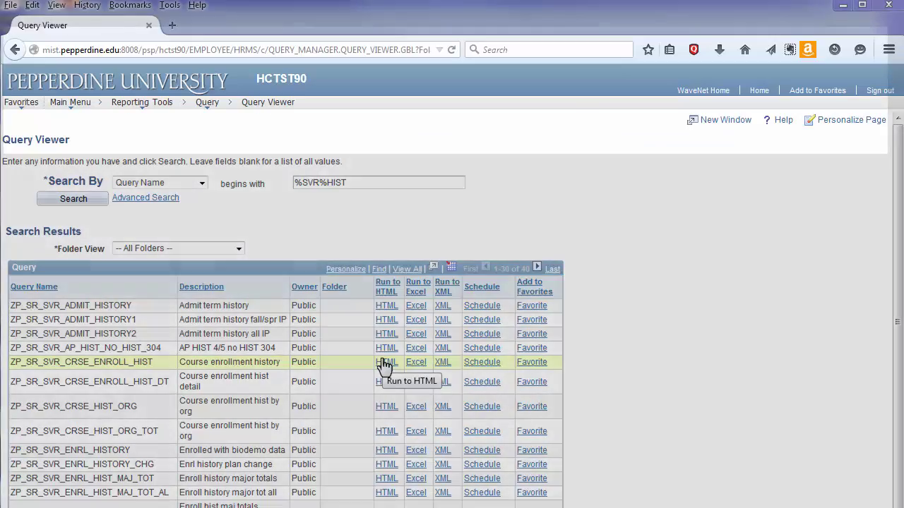
left_click(384, 360)
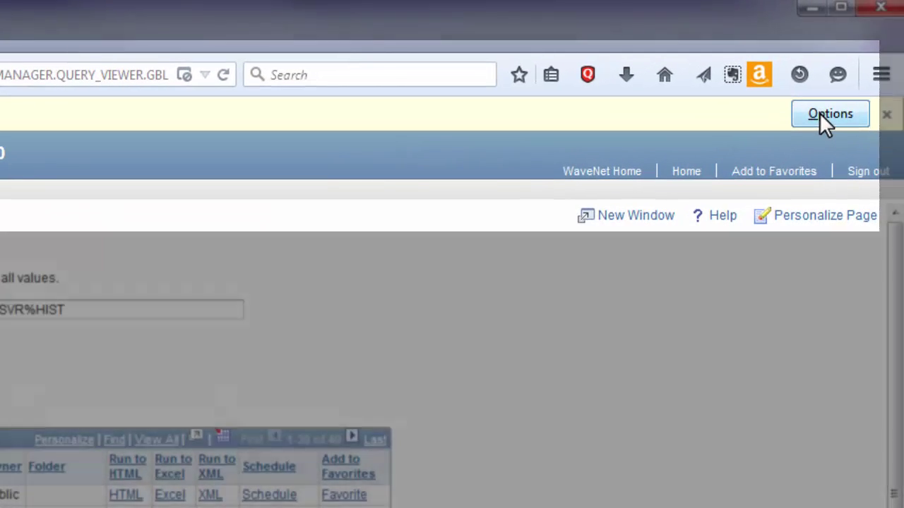
- Allow pop-ups from mist.pepperdine.edu in Firefox, then always allow them in Internet Explorer and rerun the query
left_click(834, 98)
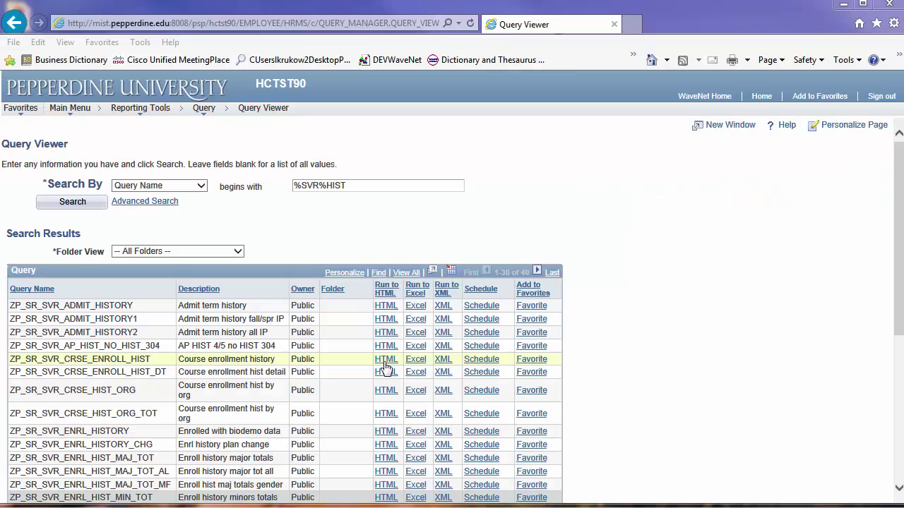
left_click(386, 362)
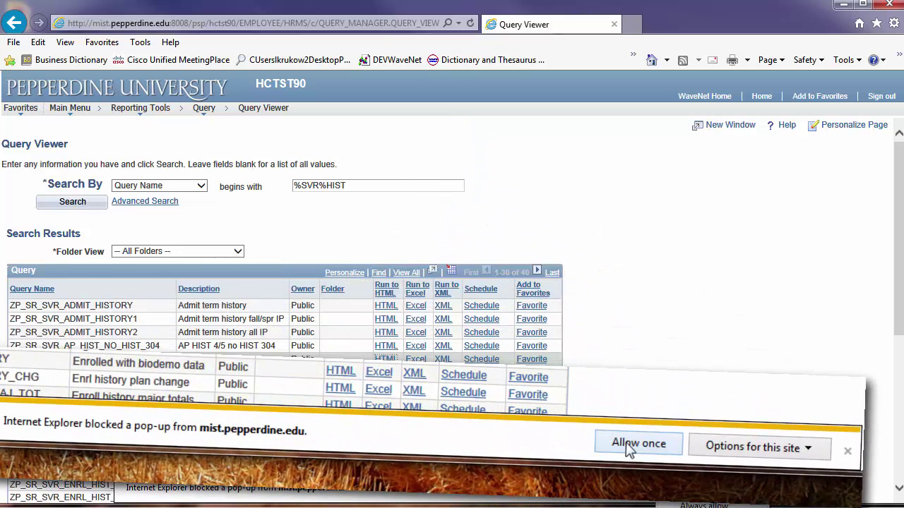
left_click(807, 449)
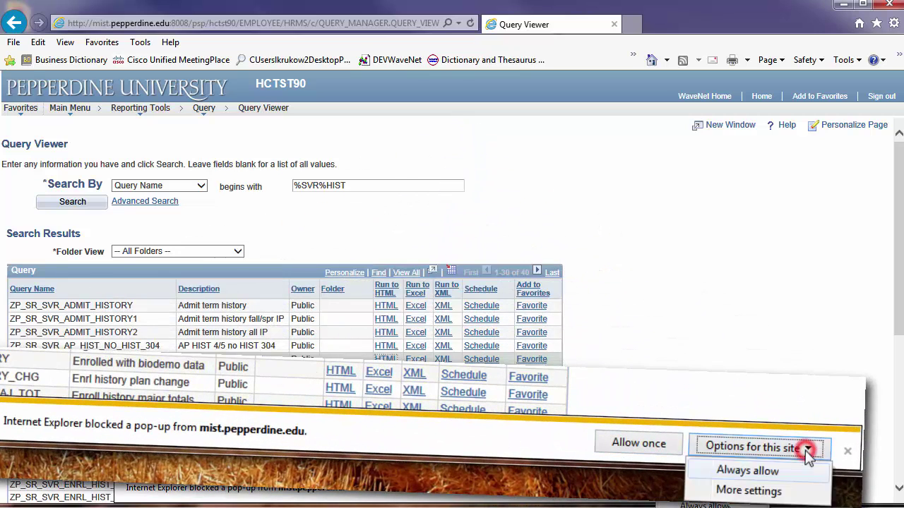
left_click(742, 470)
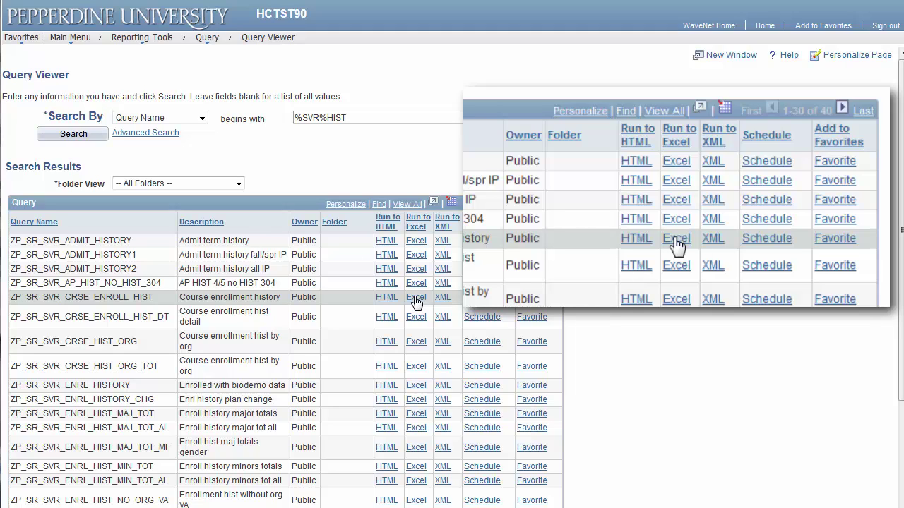
- Export ZP_SR_SVR_CRSE_ENROLL_HIST to Excel with Term 2144 and Subject and Catalog set to %, then open the file
left_click(417, 300)
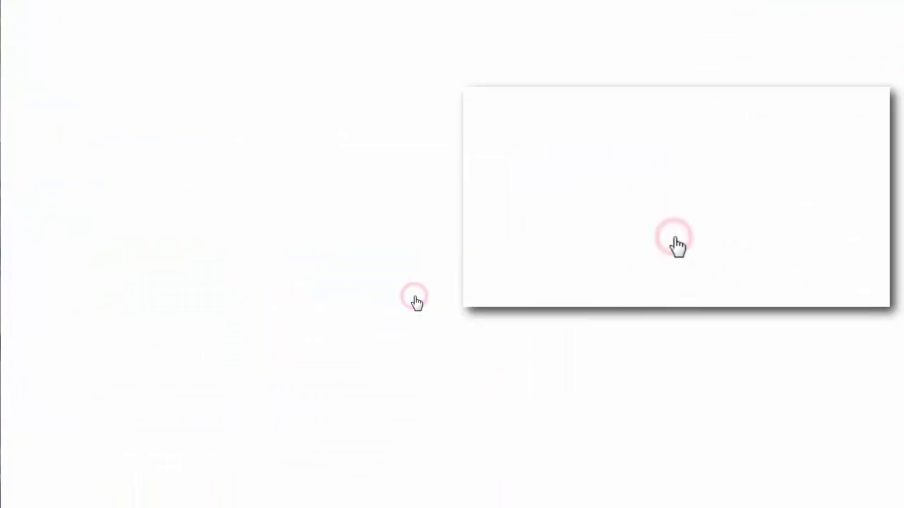
left_click(93, 36)
type("2144")
left_click(92, 48)
type("%")
left_click(109, 67)
type("%")
left_click(63, 84)
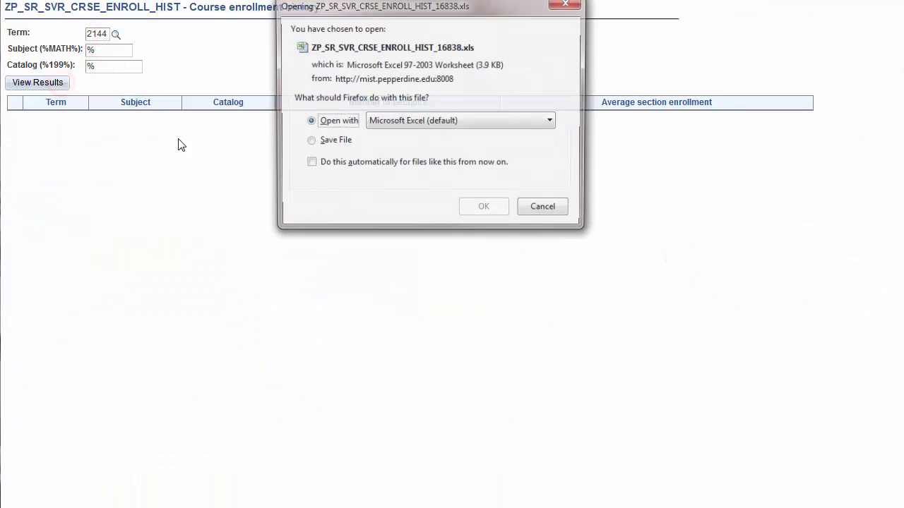
left_click(491, 210)
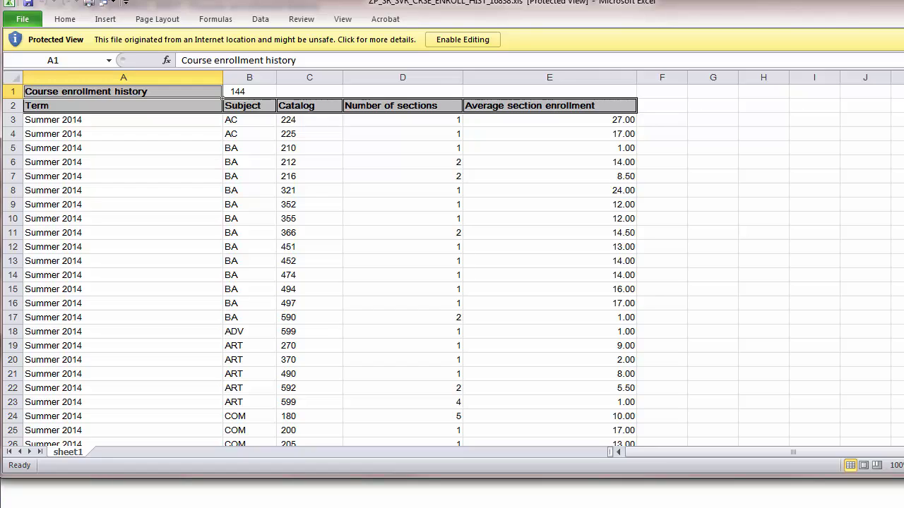
scroll(452, 268, "down", 18)
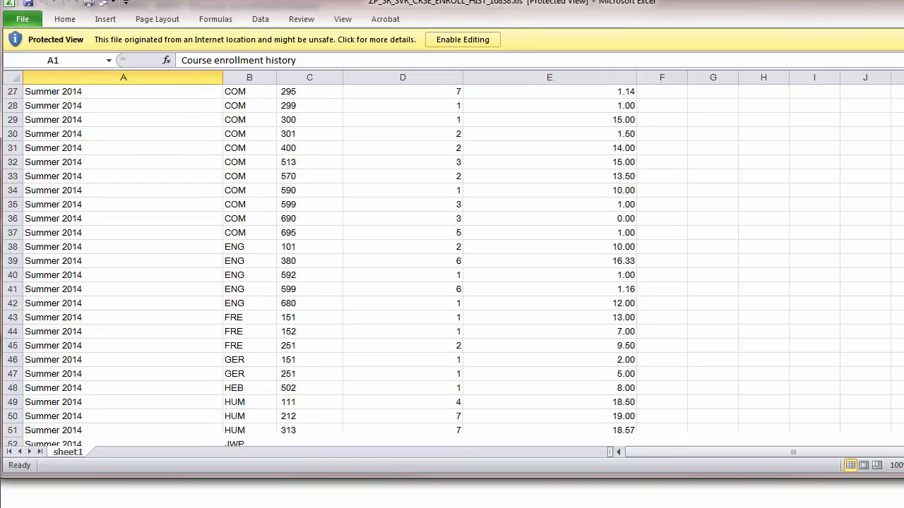
scroll(452, 268, "down", 15)
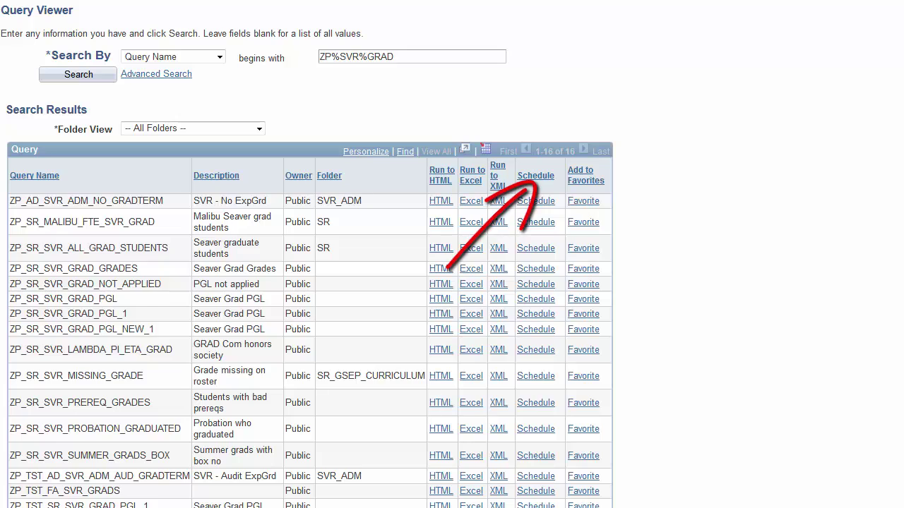
- Search for %SVR%HIST queries and mark ZP_SR_SVR_CRSE_ENROLL_HIST as a favorite
left_click(94, 96)
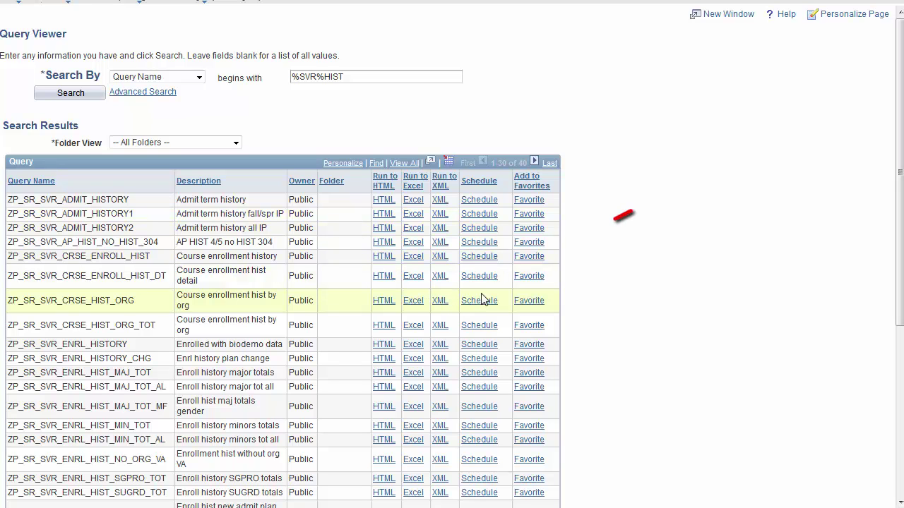
left_click(534, 257)
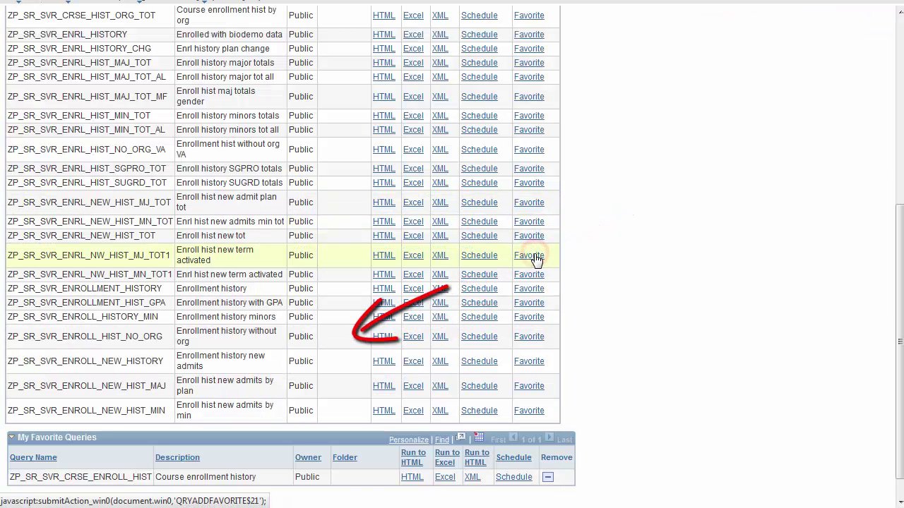